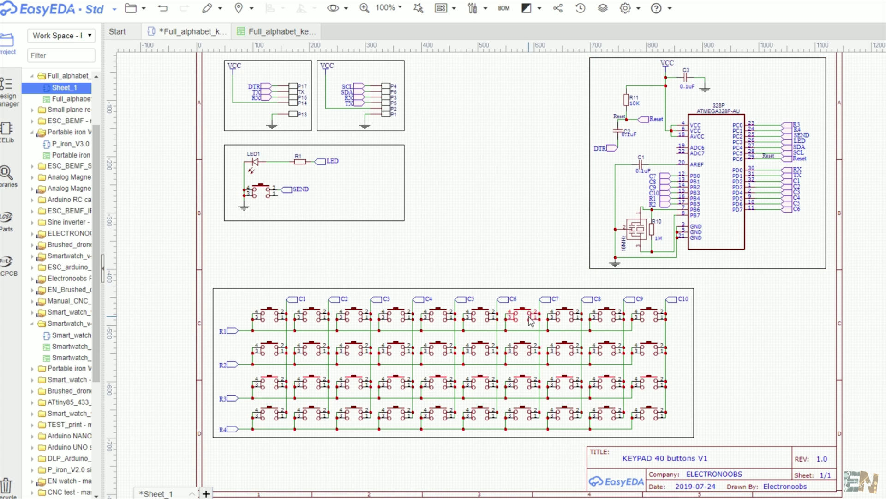
Step: Zoom and pan across the keypad schematic's button matrix, LED/SEND blocks and ATMEGA328P block
right_drag(531, 322, 600, 300)
scroll(647, 282, up, 2)
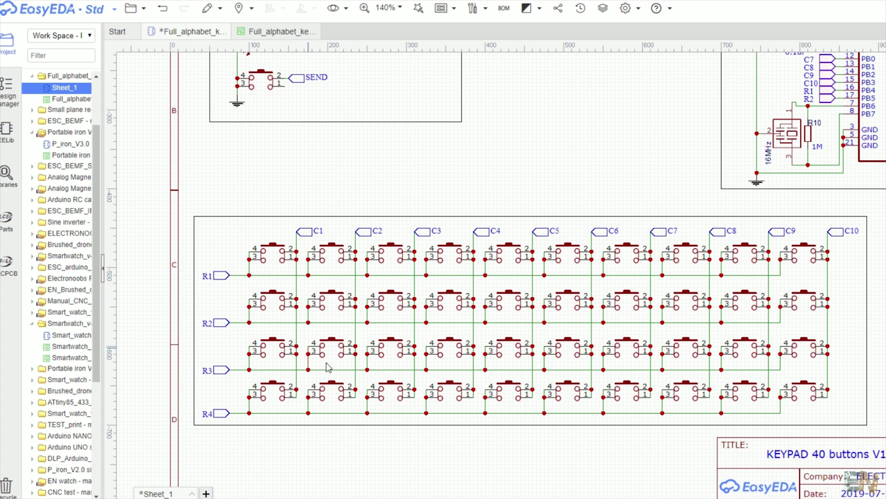
right_drag(352, 101, 461, 283)
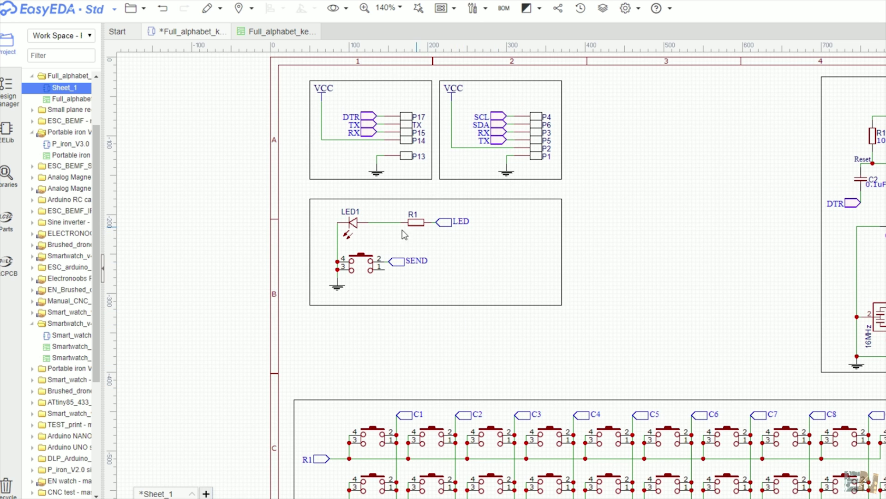
right_drag(790, 206, 341, 210)
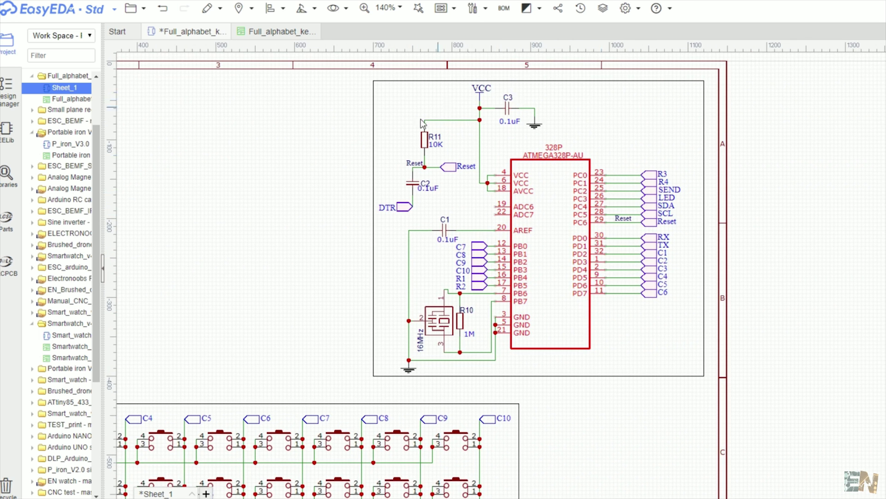
scroll(393, 282, up, 2)
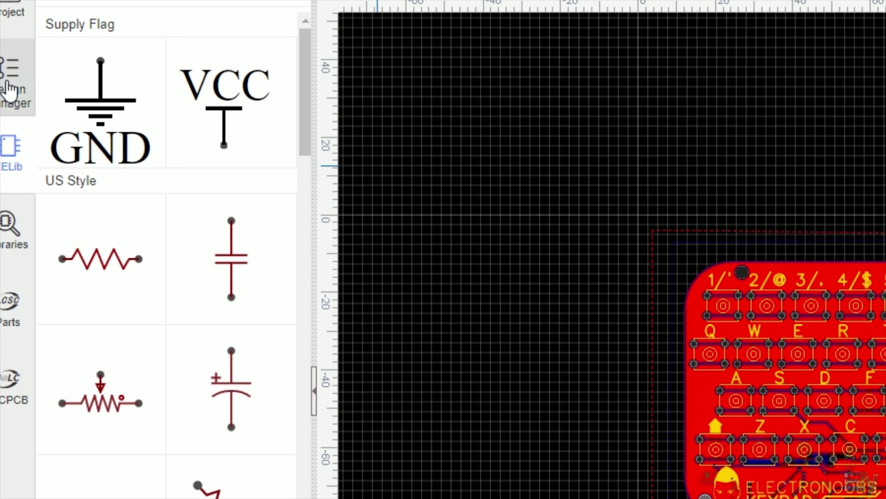
Step: Run the design rule check from the Design Manager, confirming 0 DRC errors and 31/31 nets
click(9, 91)
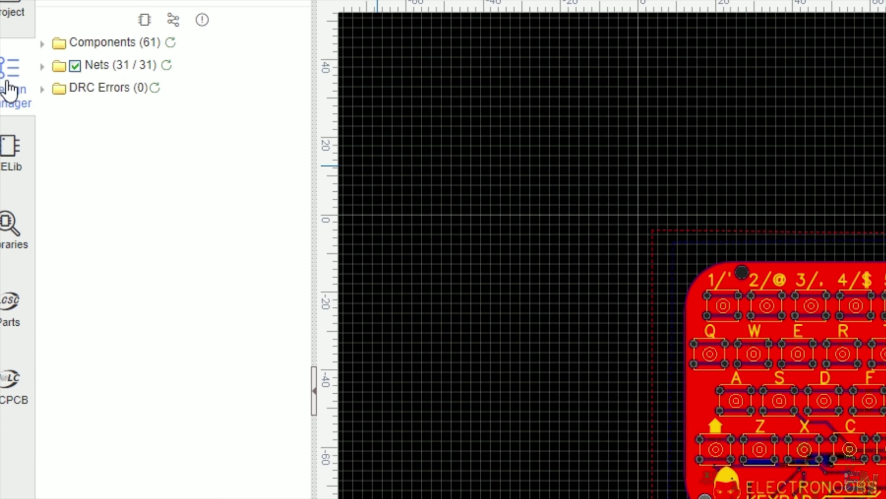
click(154, 87)
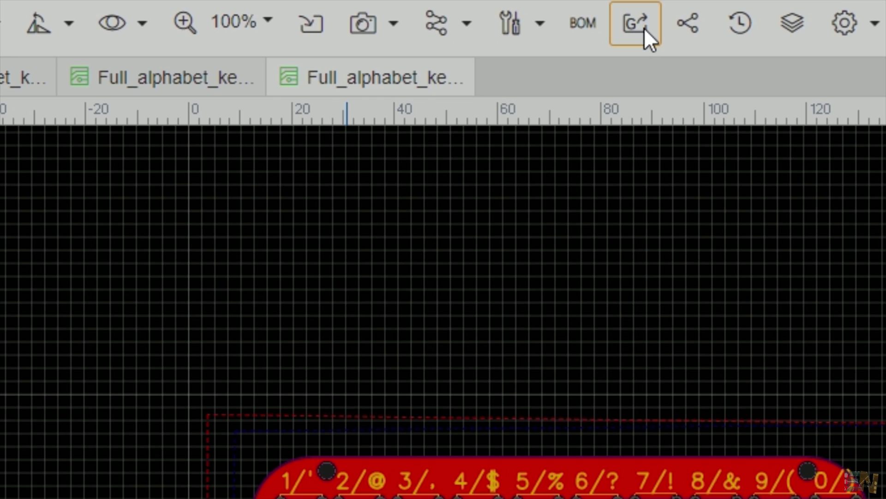
Step: Generate the keypad Gerber files without a rule check and upload them to a JLCPCB order
click(645, 32)
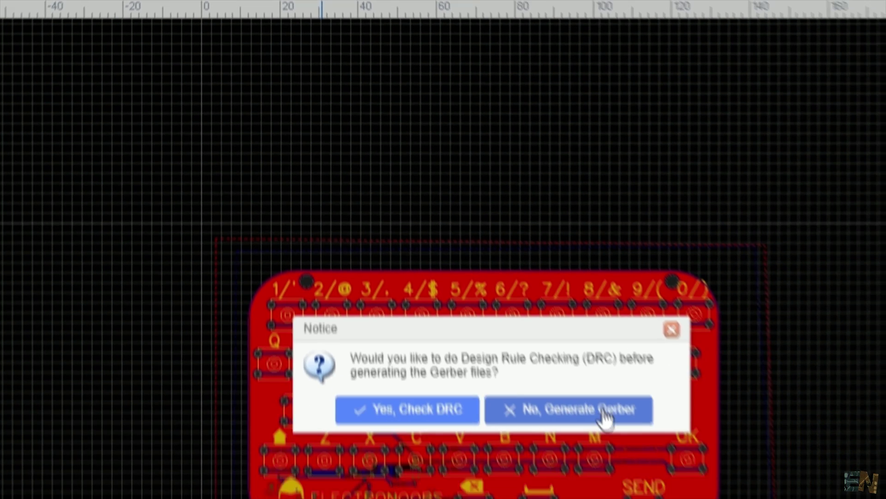
click(601, 411)
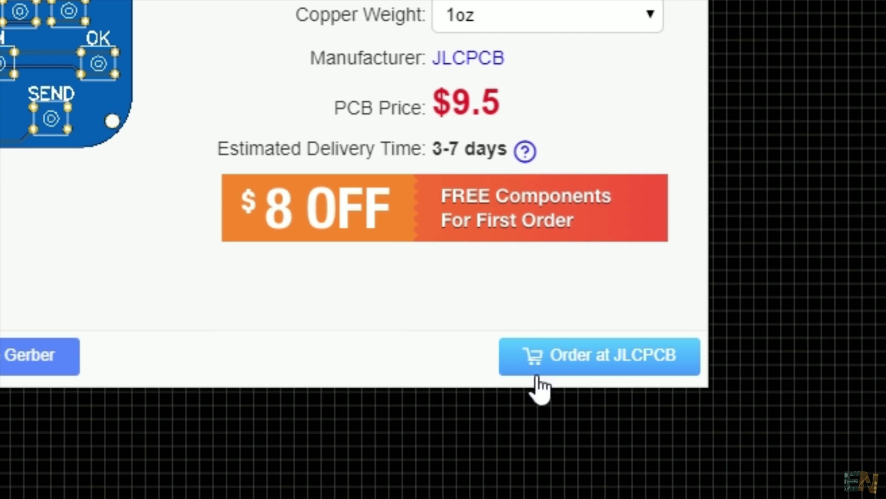
click(608, 364)
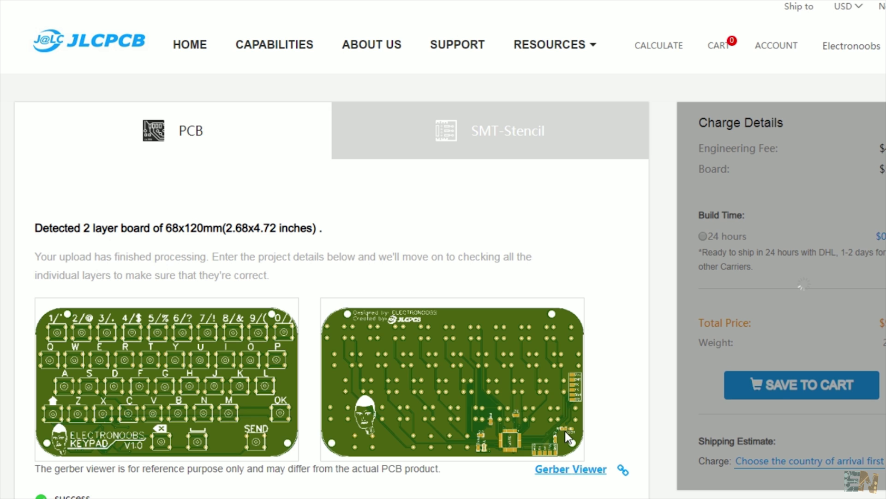
Step: Set the 68x120 mm board order to 5 pieces with black solder mask
scroll(315, 360, down, 8)
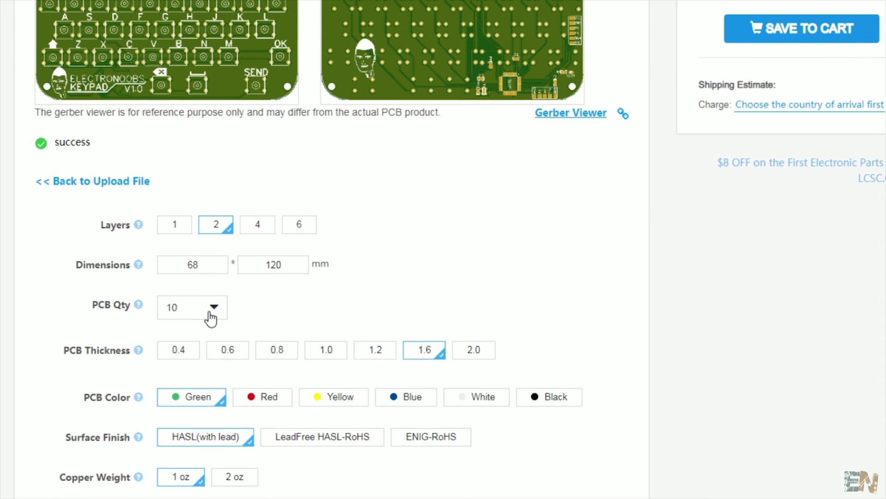
click(211, 318)
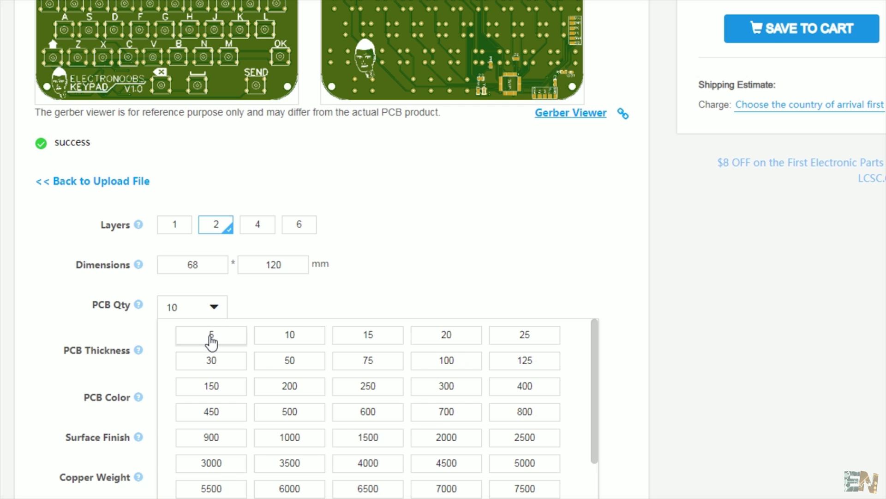
click(211, 336)
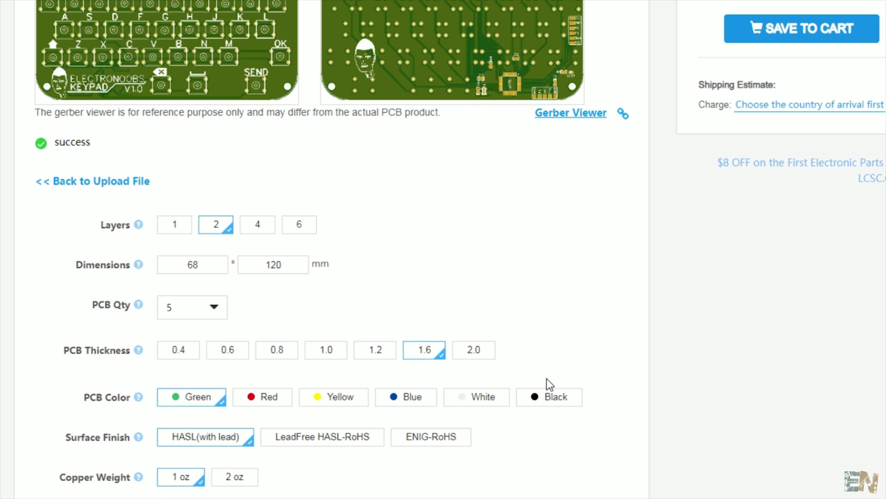
click(563, 402)
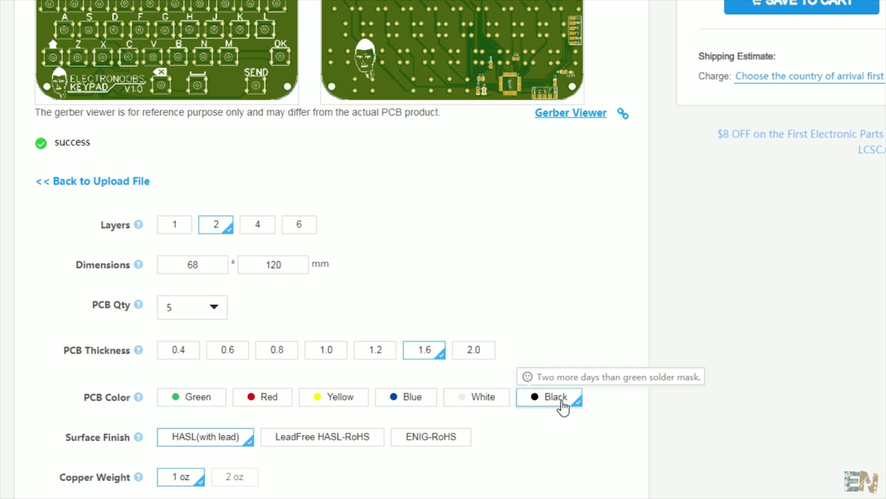
scroll(563, 406, up, 5)
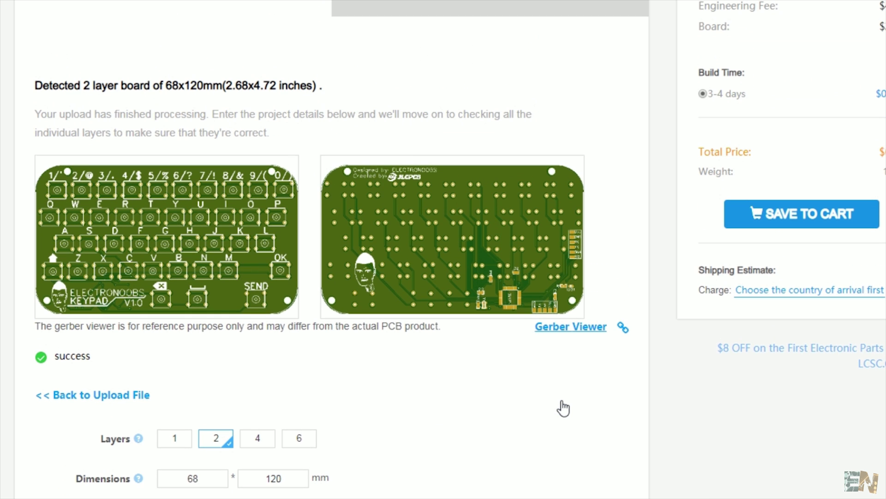
Step: Preview the board in red and then black in the Gerber viewer
click(591, 329)
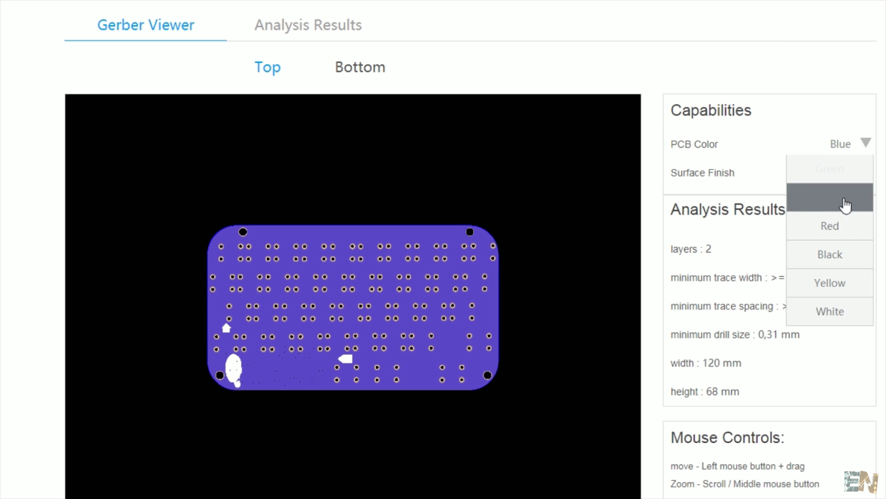
click(844, 234)
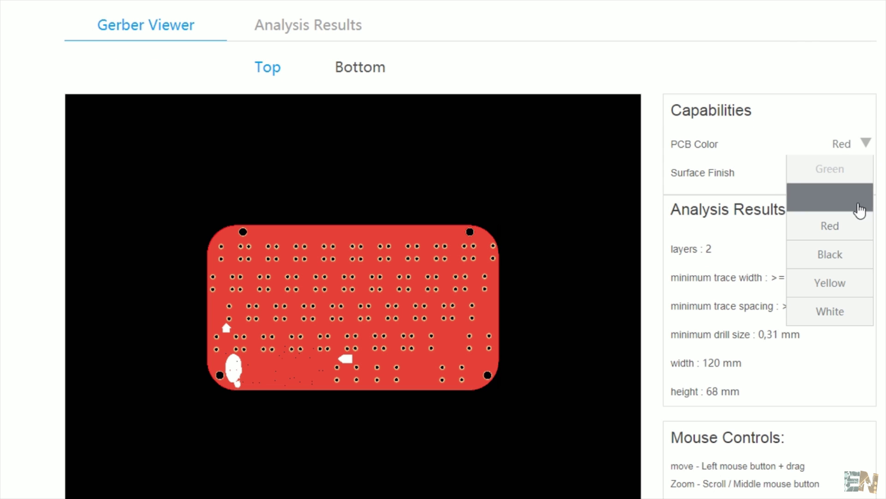
click(849, 256)
scroll(439, 296, up, 2)
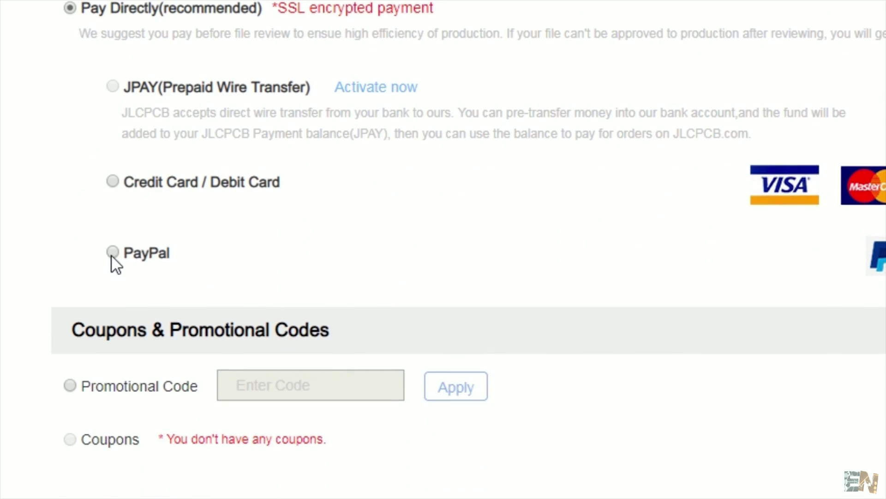
Step: Choose PayPal as payment and ePacket as the shipping method for the order
click(112, 254)
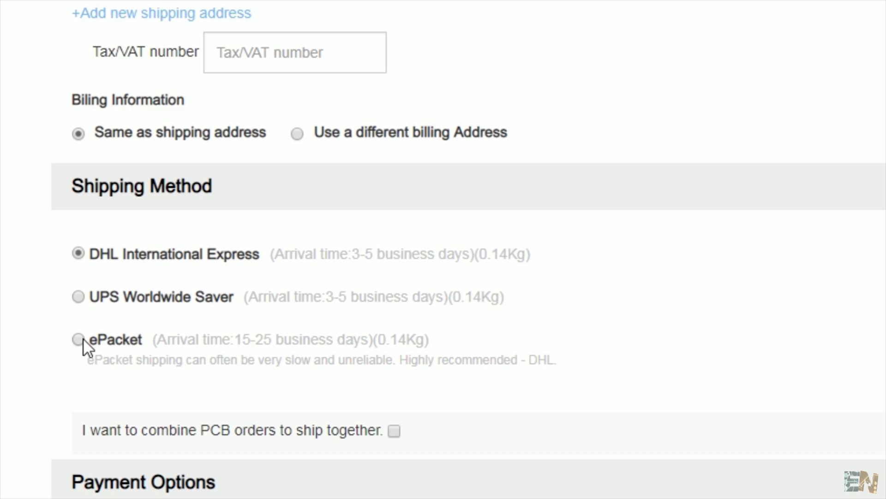
click(79, 340)
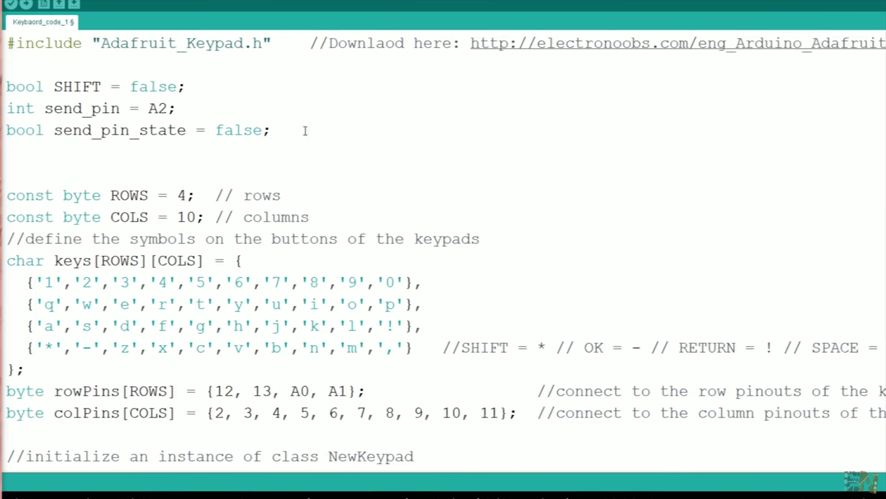
drag(28, 45, 263, 45)
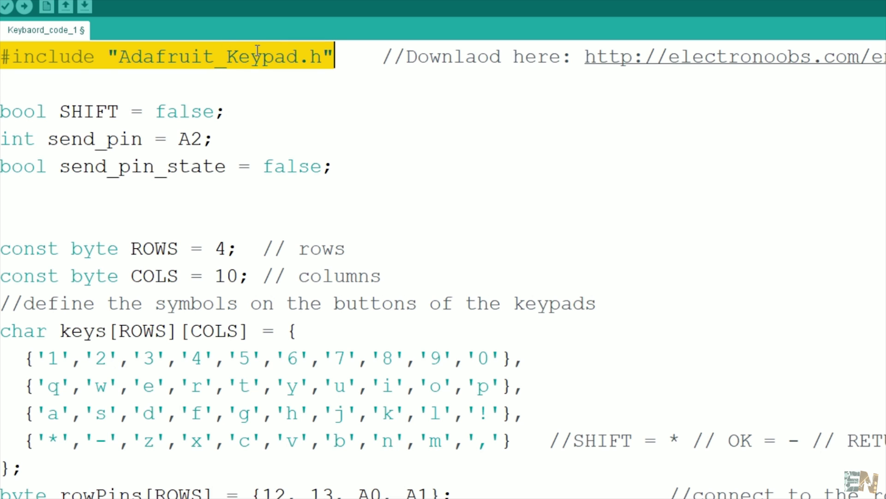
drag(3, 249, 60, 252)
drag(196, 255, 267, 279)
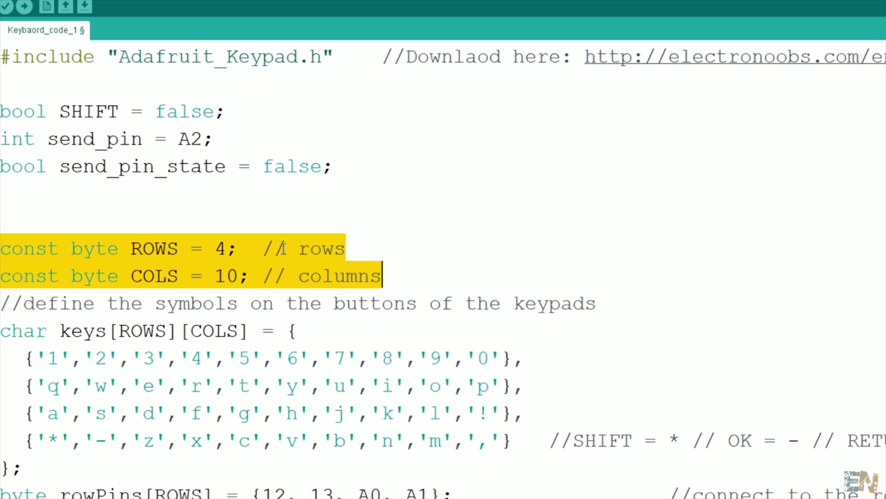
scroll(283, 249, down, 2)
drag(1, 166, 39, 295)
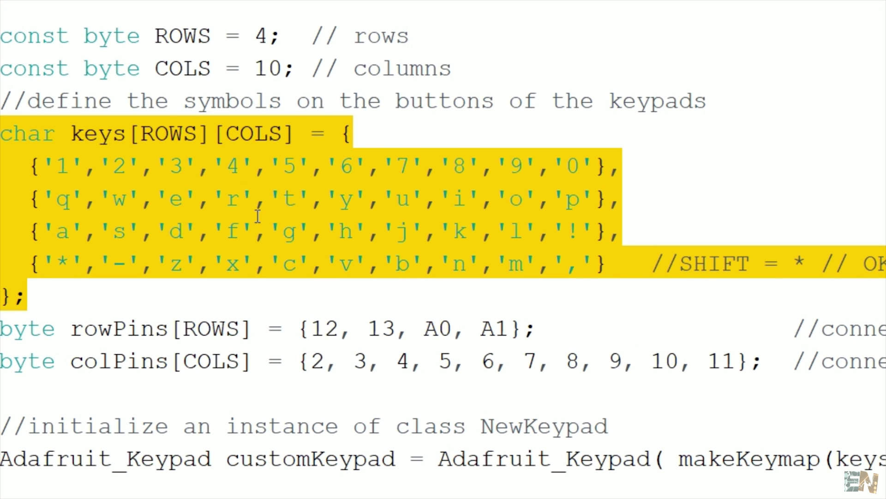
scroll(312, 206, down, 1)
drag(3, 230, 754, 257)
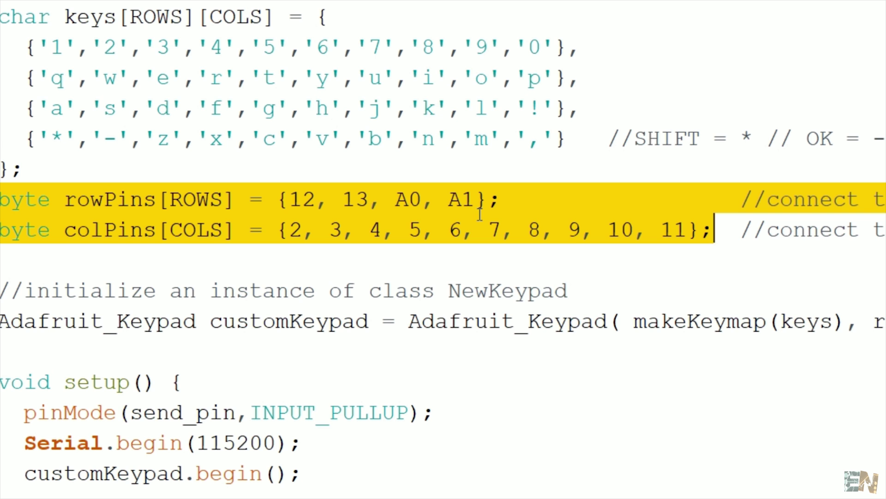
scroll(480, 213, down, 10)
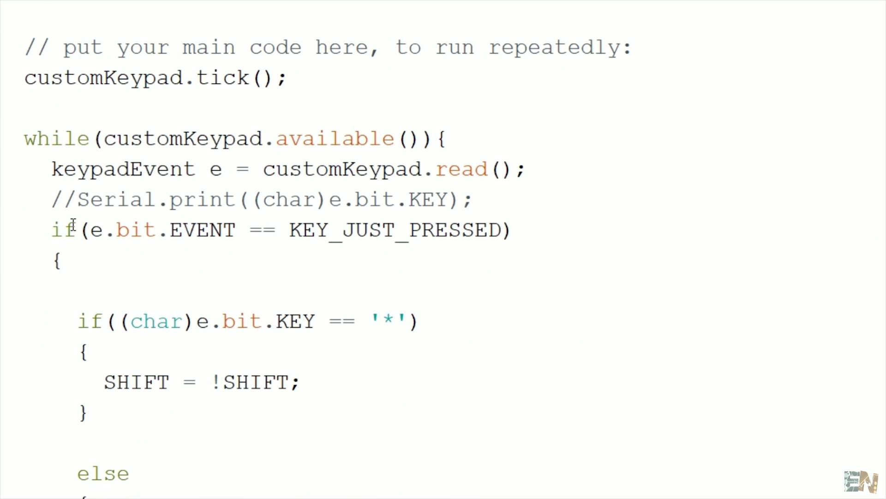
drag(52, 169, 490, 170)
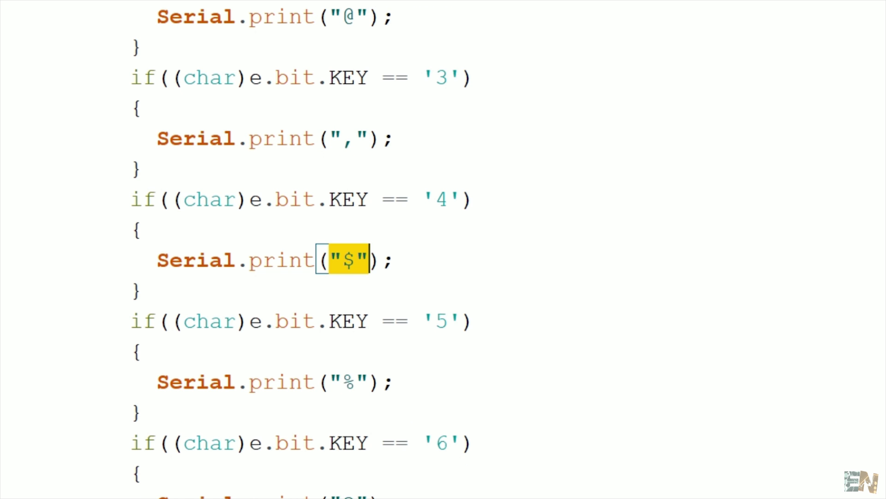
scroll(379, 495, down, 3)
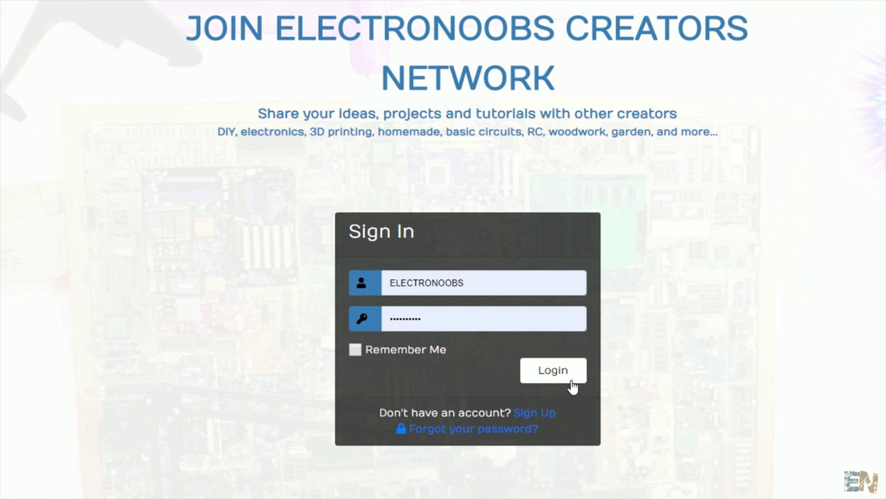
Step: Log in to the Electronoobs creators network and browse the followed feed and own profile
click(574, 380)
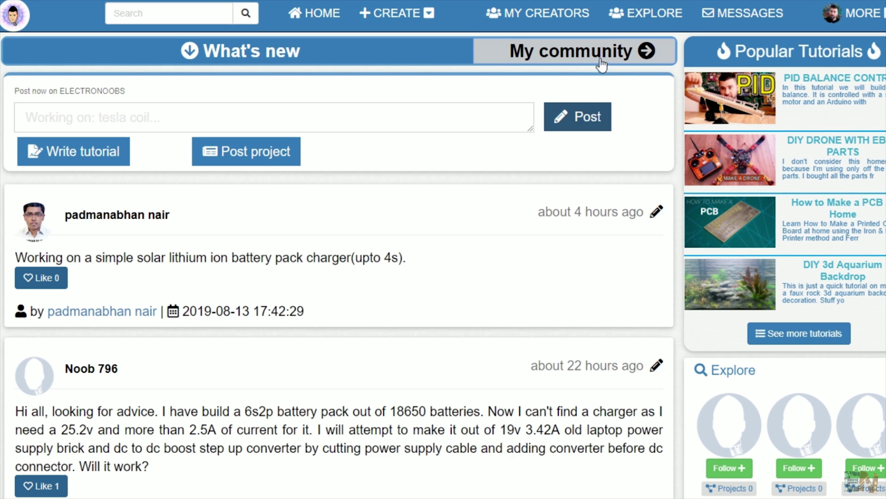
click(600, 65)
scroll(545, 136, down, 10)
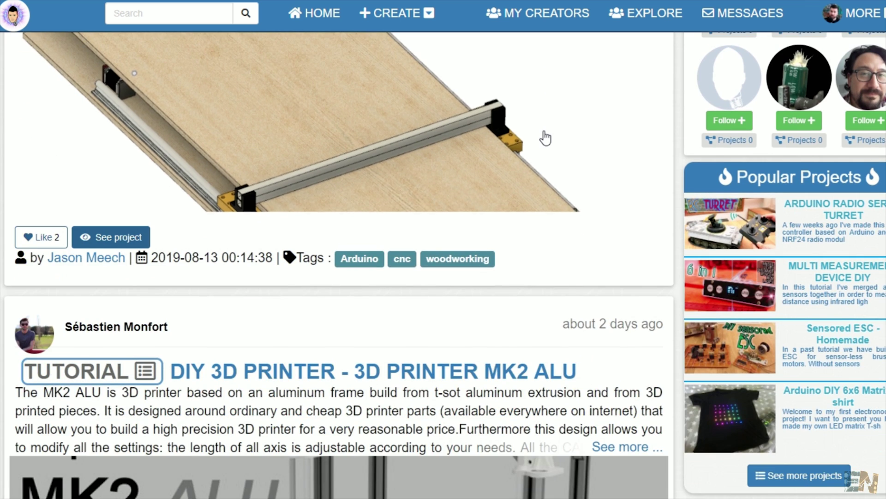
scroll(544, 136, up, 10)
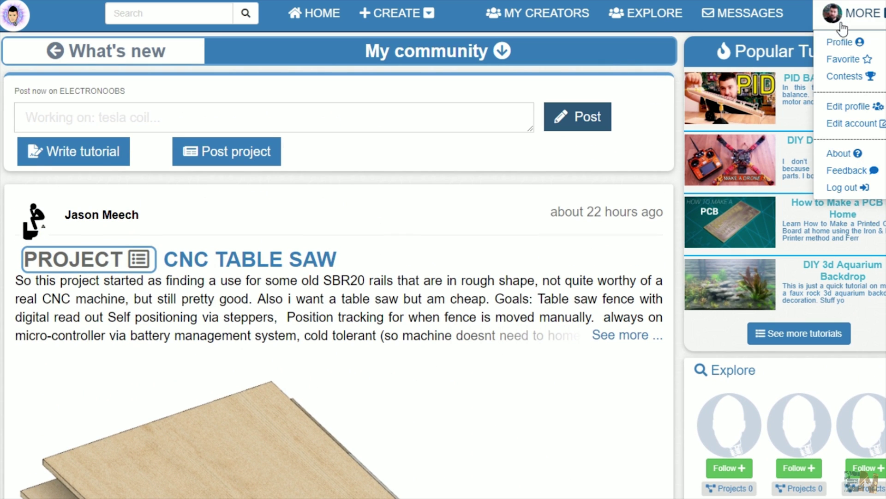
click(840, 37)
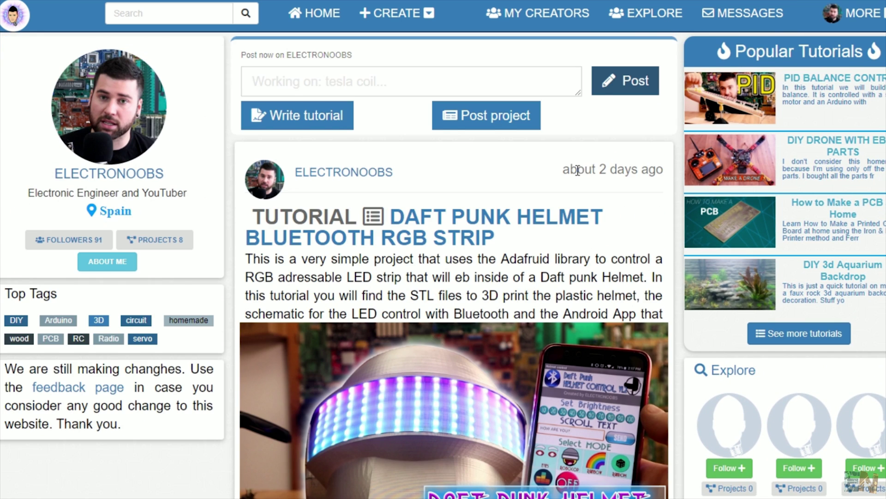
scroll(578, 170, down, 10)
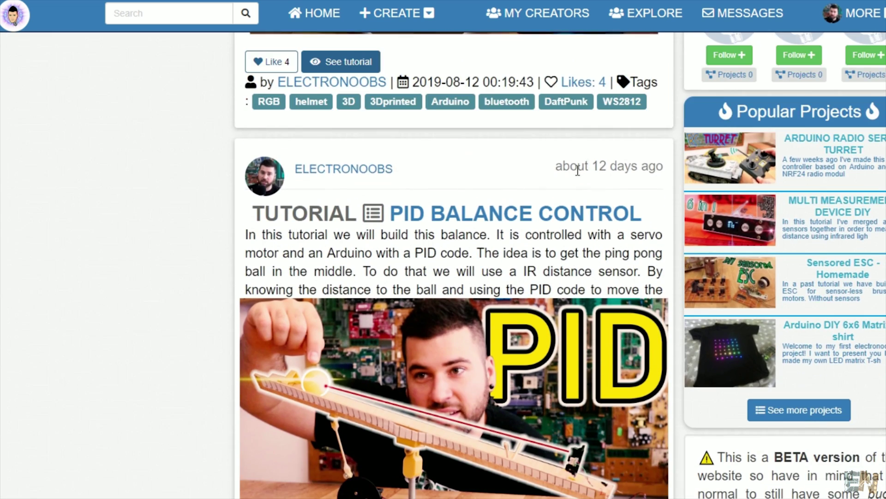
scroll(577, 171, down, 10)
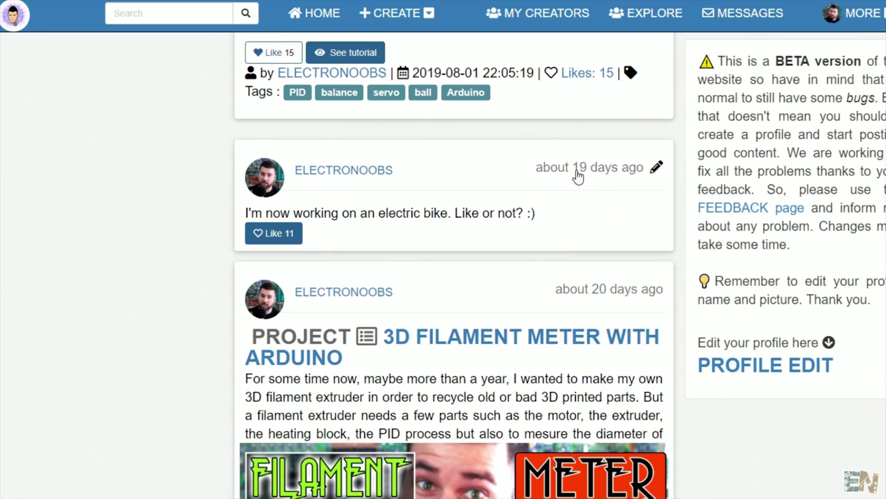
Step: Return home and bring up the My Creators list of six followed creators
click(321, 17)
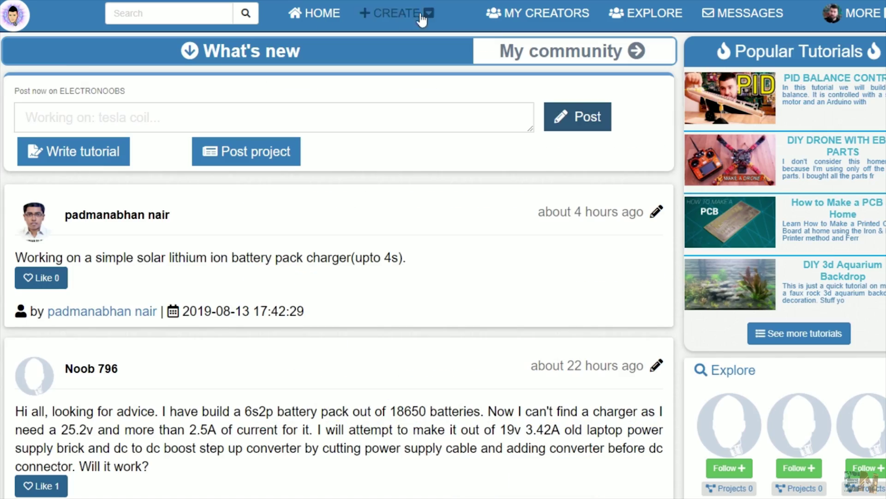
click(525, 18)
scroll(514, 92, down, 1)
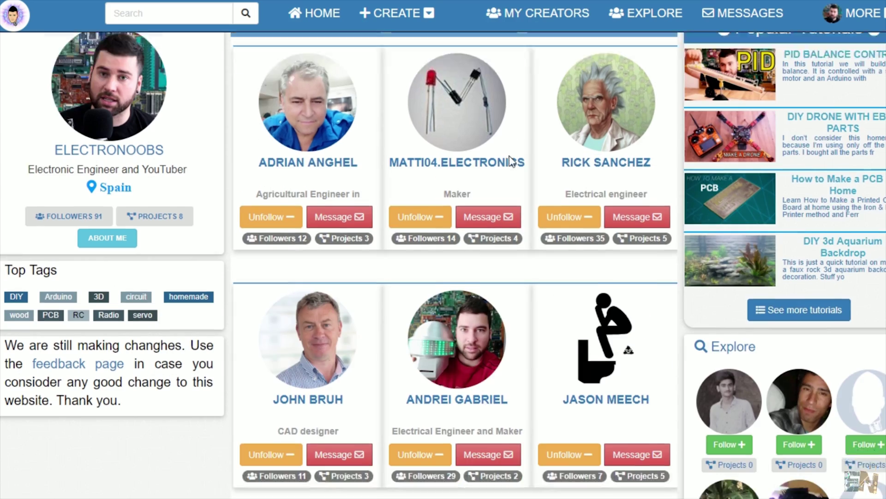